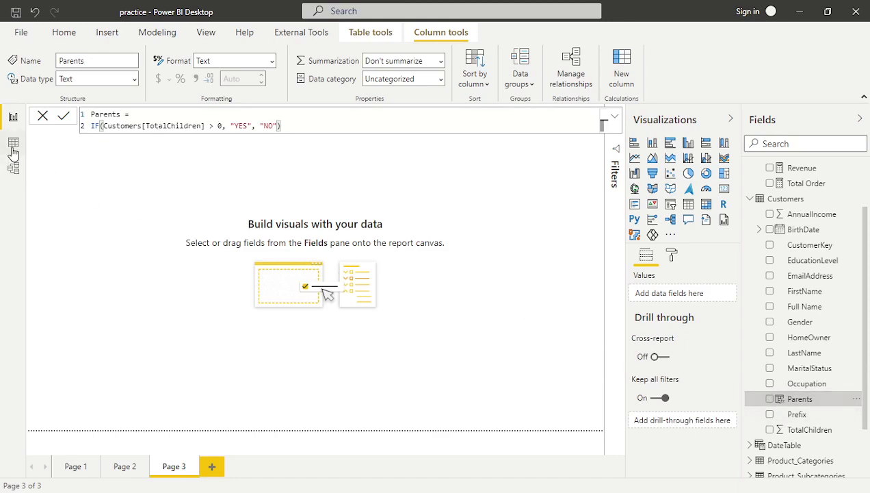
Compare the Customers table's rows and Parents column with the Total Order measure in the data view.
{"action": "left_click", "coordinate": [13, 144]}
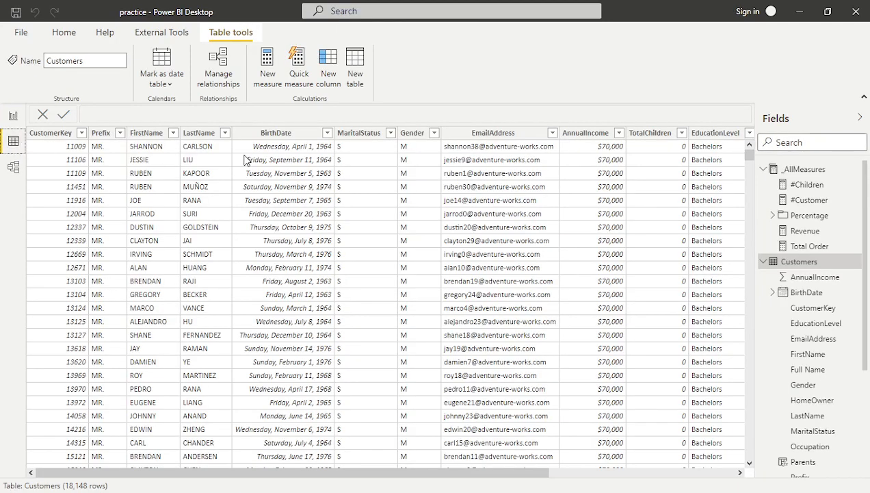
{"action": "left_click", "coordinate": [581, 473]}
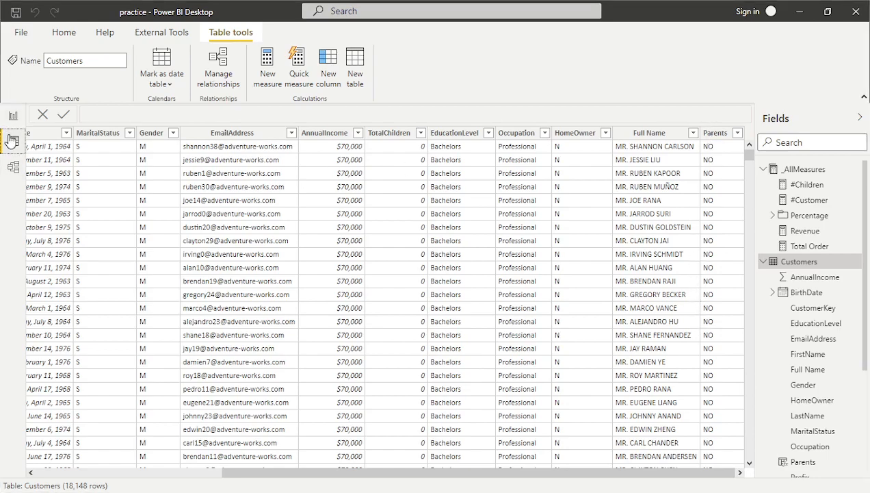
{"action": "left_click", "coordinate": [816, 250]}
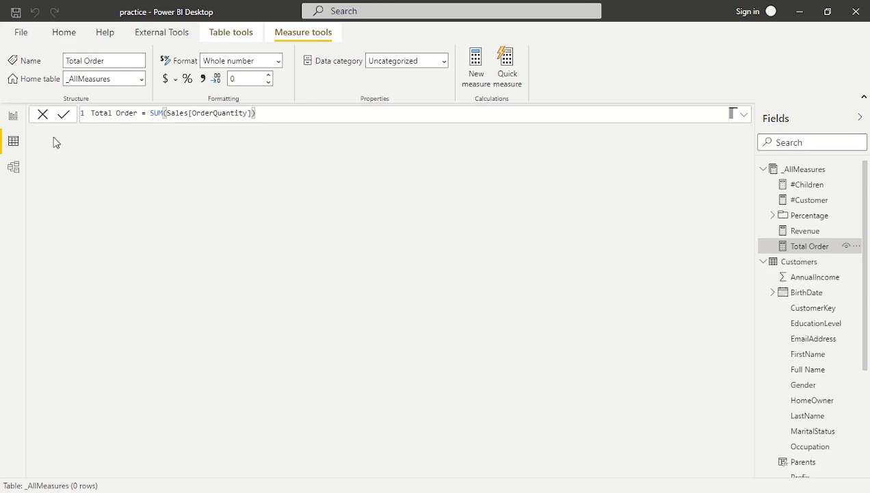
{"action": "left_click", "coordinate": [14, 149]}
{"action": "left_click", "coordinate": [795, 266]}
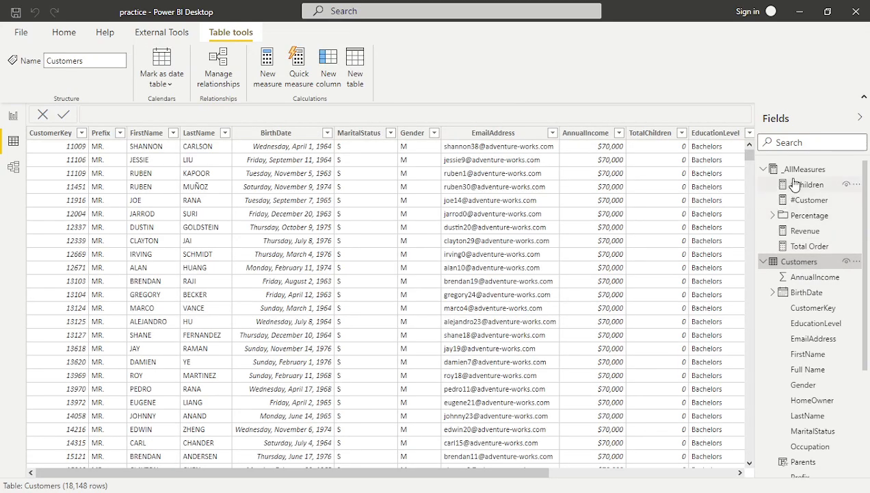
Inspect the measures in _AllMeasures: #Children, #Customer, the Percentage folder's contents, Revenue and Total Order.
{"action": "left_click", "coordinate": [800, 186]}
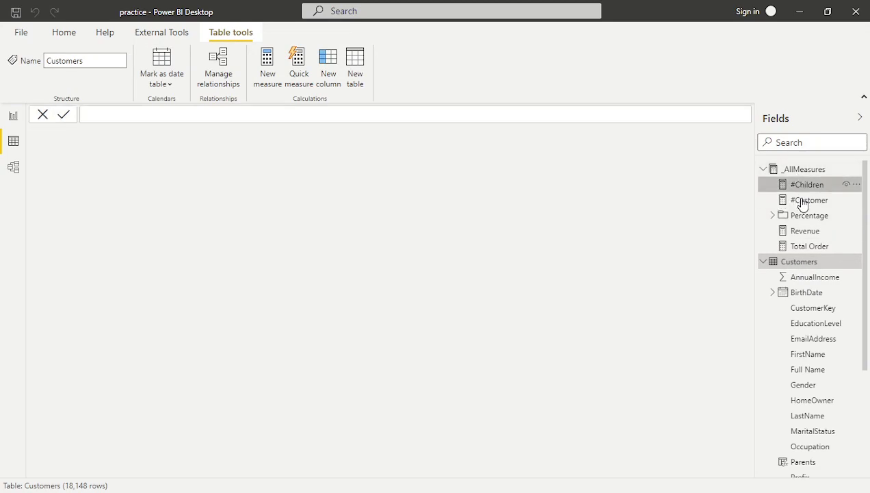
{"action": "left_click", "coordinate": [803, 201]}
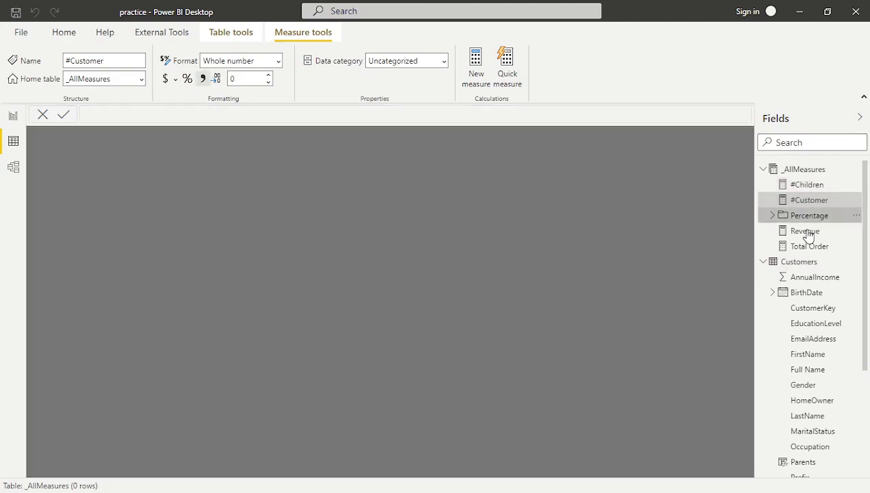
{"action": "left_click", "coordinate": [773, 215]}
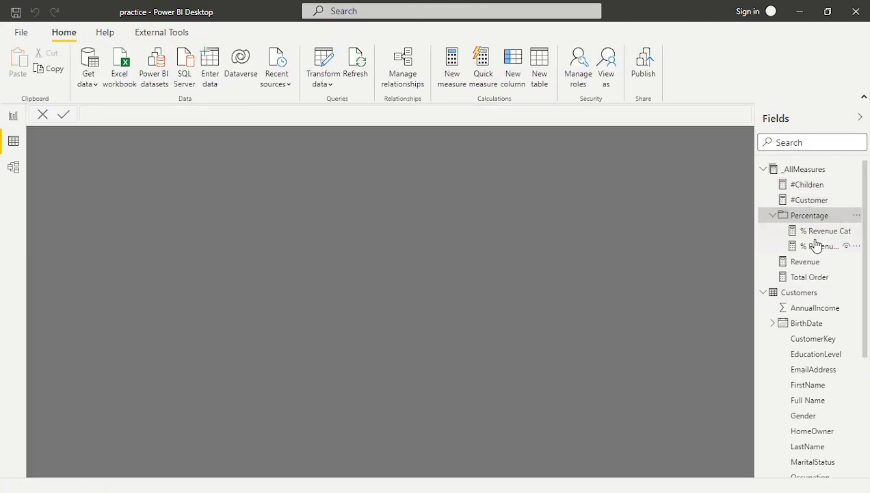
{"action": "left_click", "coordinate": [799, 265]}
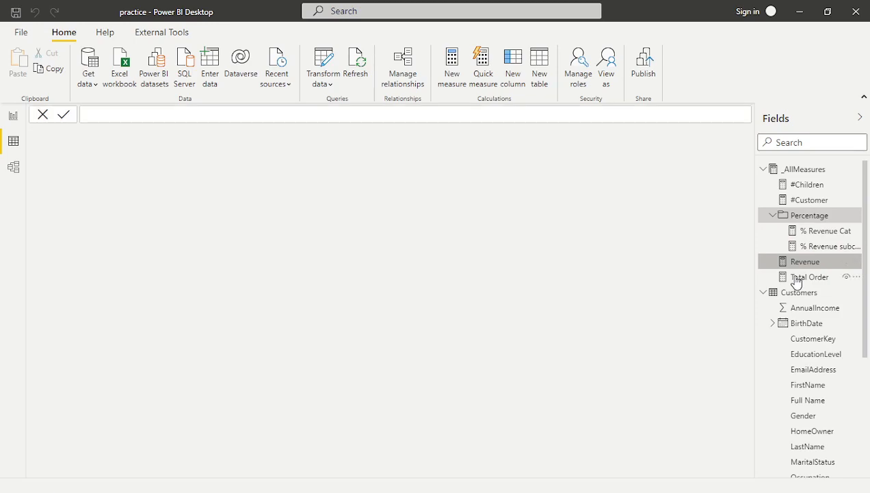
{"action": "left_click", "coordinate": [797, 278]}
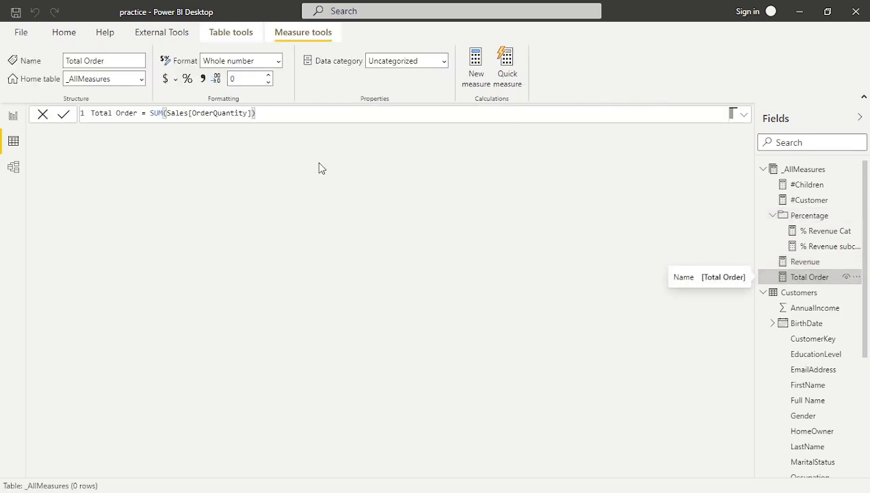
Add a matrix with Full Name as rows to report Page 3 and move it toward the middle of the page.
{"action": "left_click", "coordinate": [13, 117]}
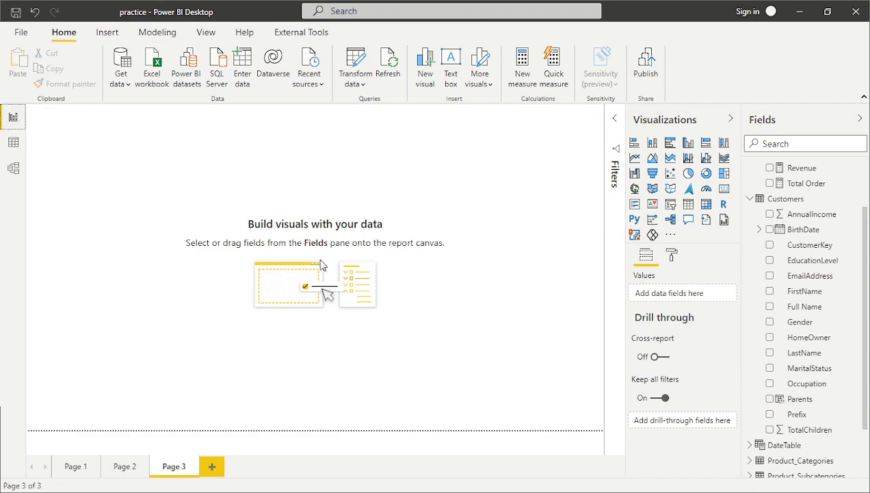
{"action": "left_click", "coordinate": [709, 208]}
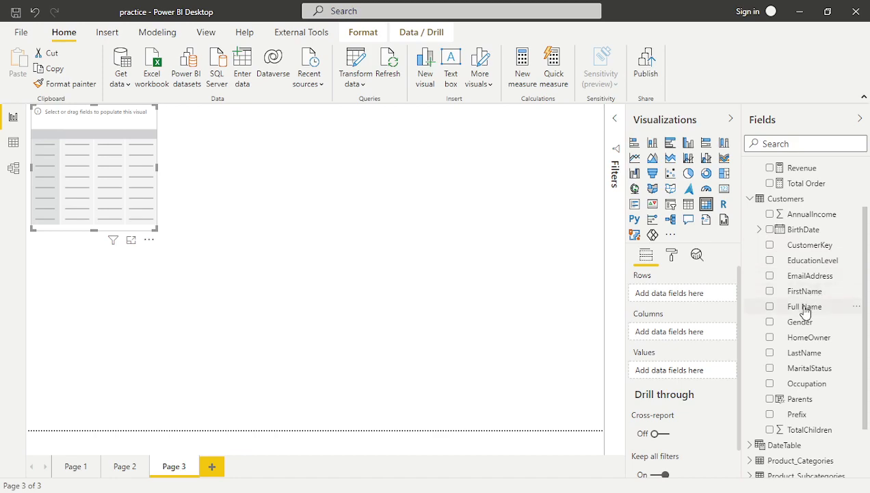
{"action": "left_click_drag", "start_coordinate": [808, 307], "coordinate": [99, 180]}
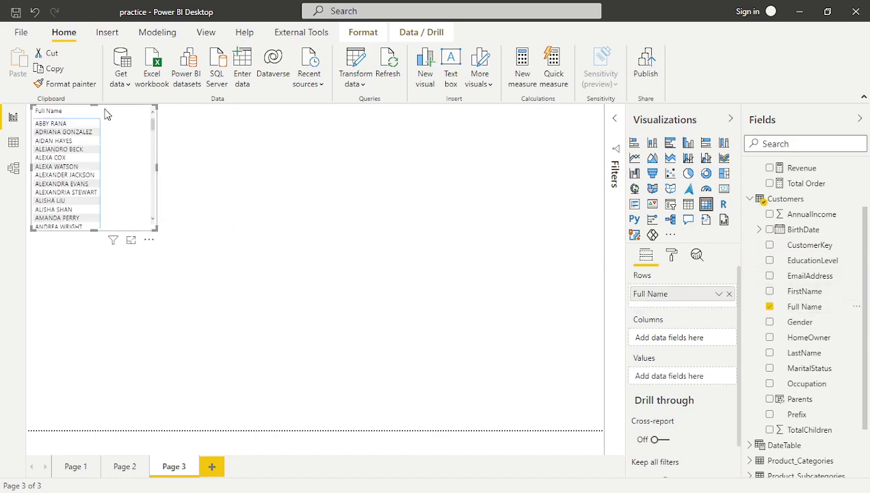
{"action": "left_click_drag", "start_coordinate": [125, 231], "coordinate": [228, 295]}
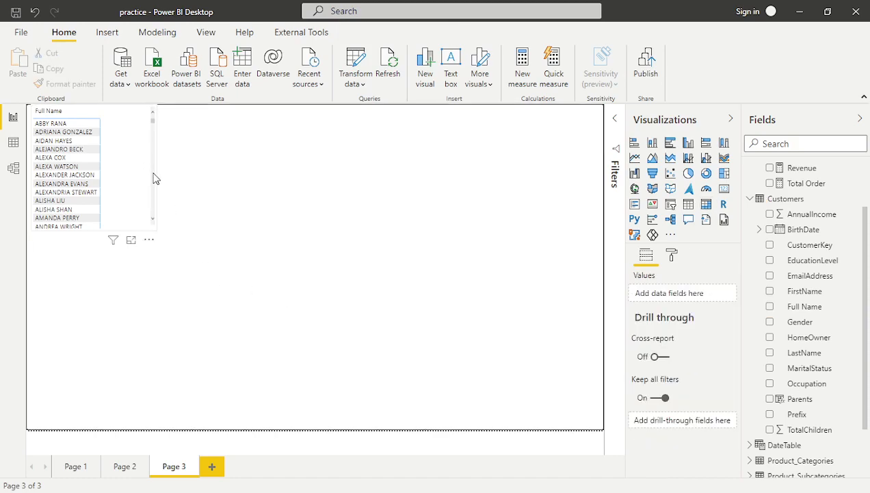
{"action": "scroll", "coordinate": [156, 180], "scroll_direction": "down", "scroll_amount": 3}
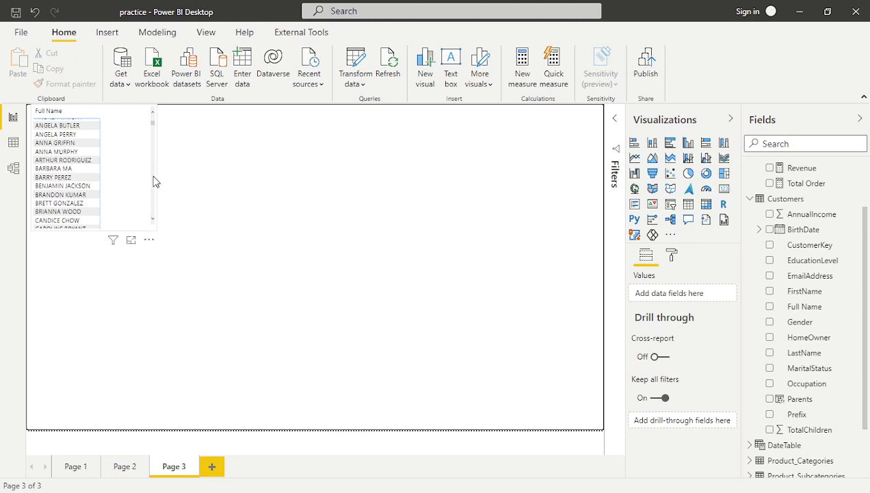
{"action": "left_click", "coordinate": [154, 181]}
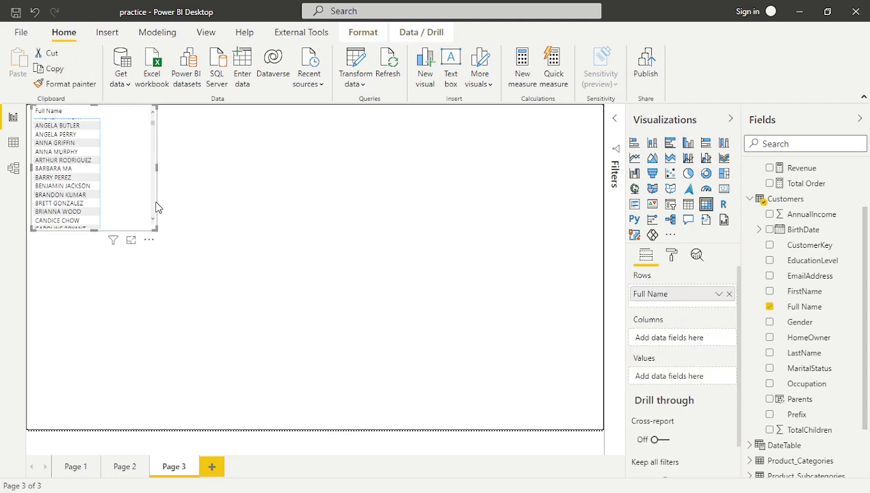
{"action": "left_click_drag", "start_coordinate": [157, 208], "coordinate": [335, 292]}
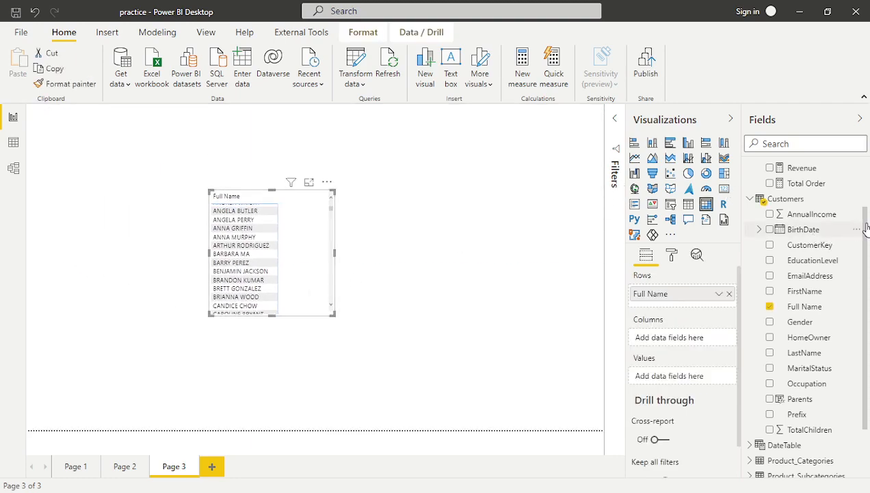
Add the Revenue measure to the matrix's values and view the rows from the beginning of the list.
{"action": "scroll", "coordinate": [855, 228], "scroll_direction": "up", "scroll_amount": 2}
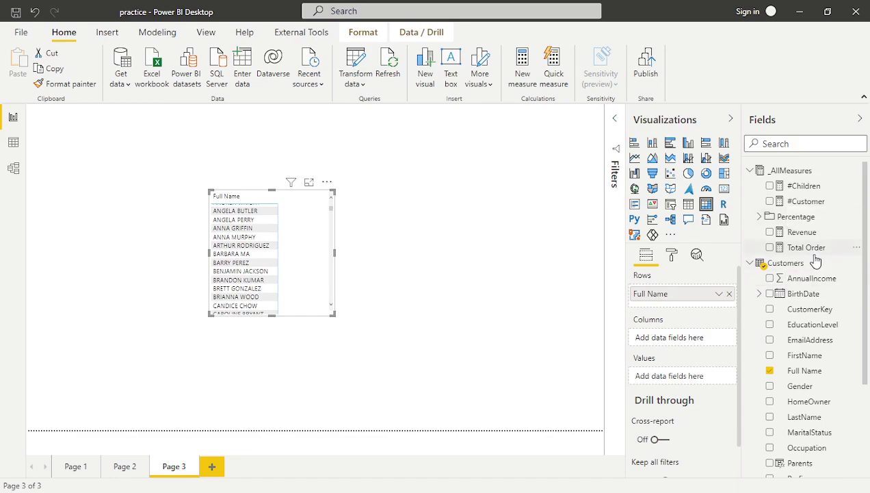
{"action": "left_click_drag", "start_coordinate": [799, 232], "coordinate": [281, 253]}
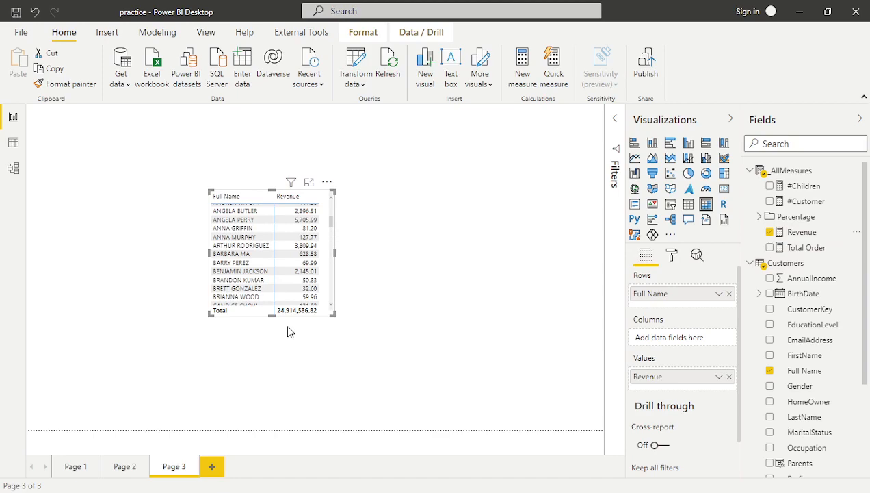
{"action": "scroll", "coordinate": [296, 252], "scroll_direction": "up", "scroll_amount": 3}
{"action": "scroll", "coordinate": [296, 252], "scroll_direction": "up", "scroll_amount": 1}
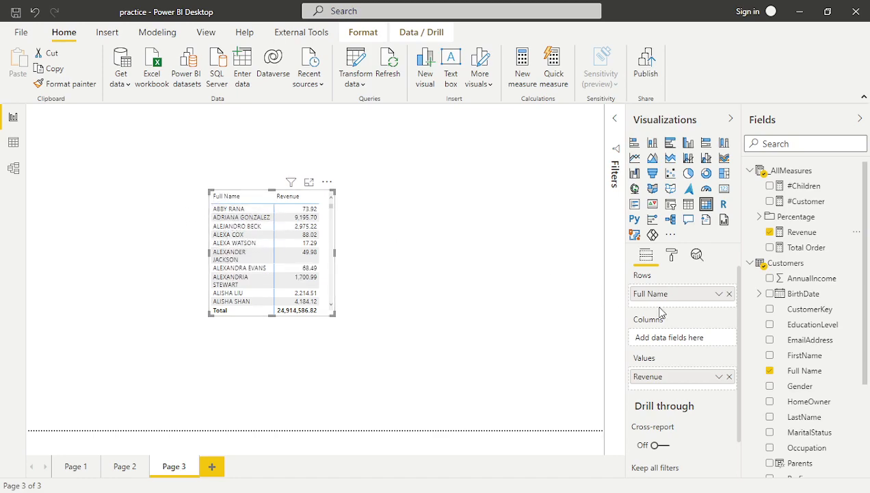
Replace Full Name with the Gender field in the matrix's rows.
{"action": "left_click", "coordinate": [728, 293]}
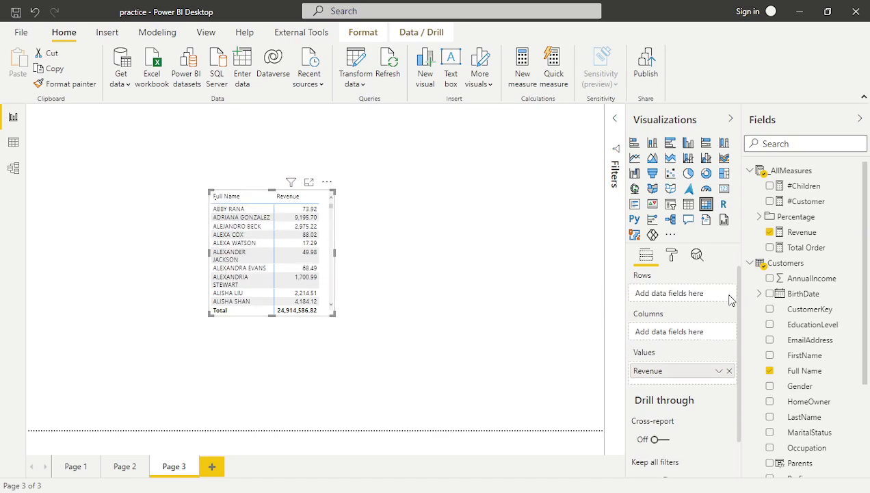
{"action": "left_click_drag", "start_coordinate": [798, 388], "coordinate": [694, 301]}
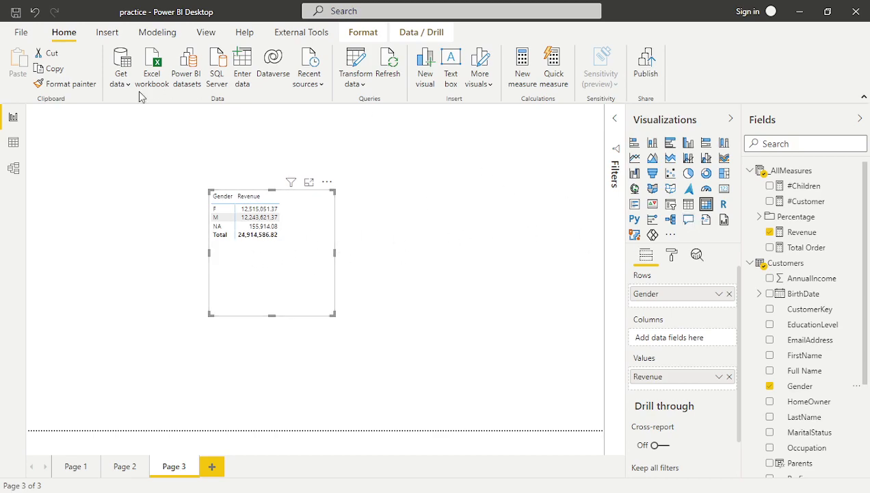
Inspect the Customers table's Parents calculated column and its values in the data view.
{"action": "left_click", "coordinate": [13, 144]}
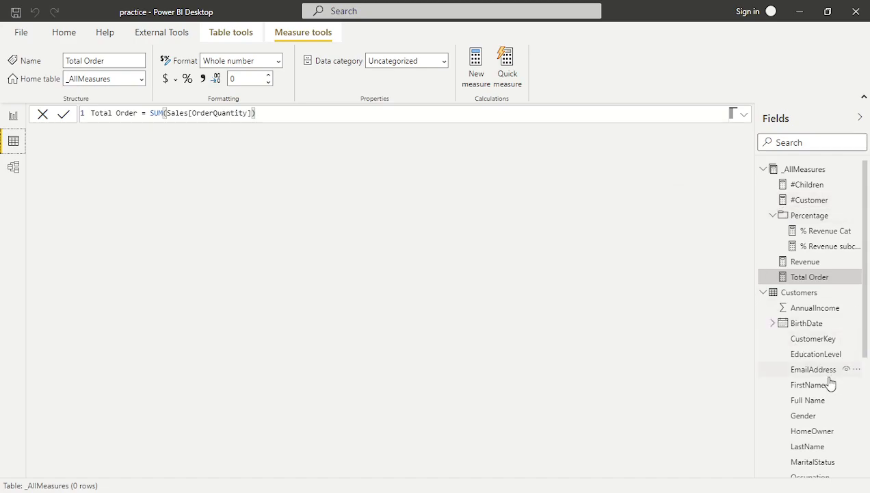
{"action": "scroll", "coordinate": [828, 387], "scroll_direction": "down", "scroll_amount": 3}
{"action": "left_click", "coordinate": [786, 364]}
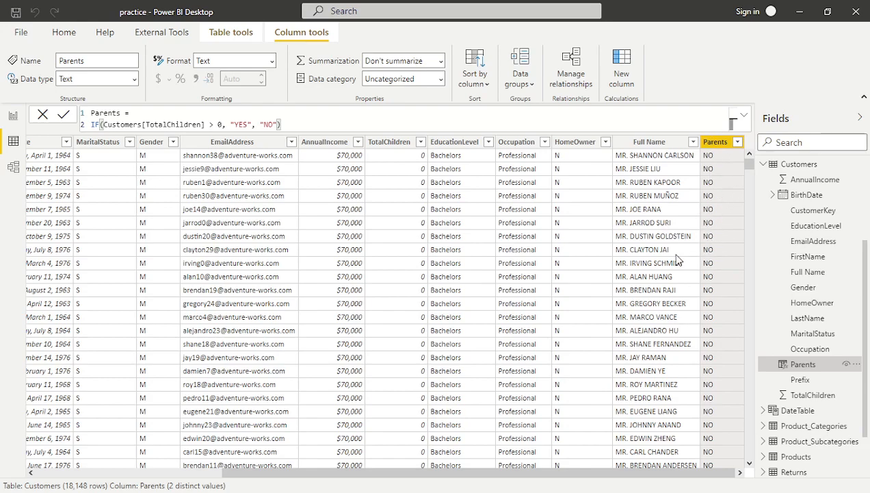
Switch to the slideshow on DAX measures and reveal the point about filter context.
{"action": "key", "text": "alt+Tab"}
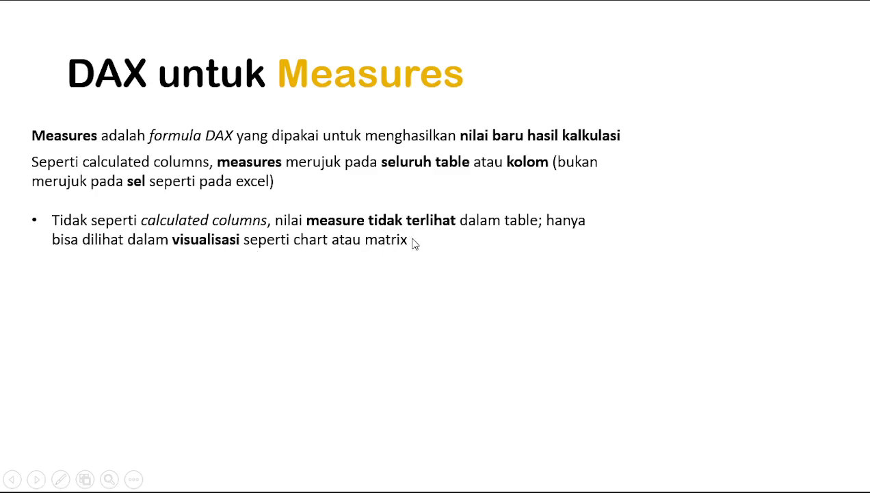
{"action": "left_click", "coordinate": [553, 198]}
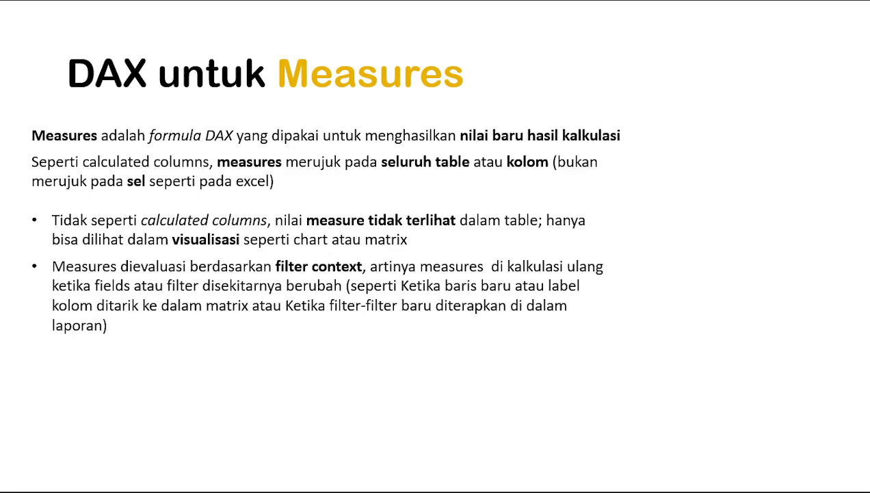
Return to the Power BI Desktop report and replace Gender with CategoryName from Product_Categories in the matrix's rows.
{"action": "key", "text": "alt+Tab"}
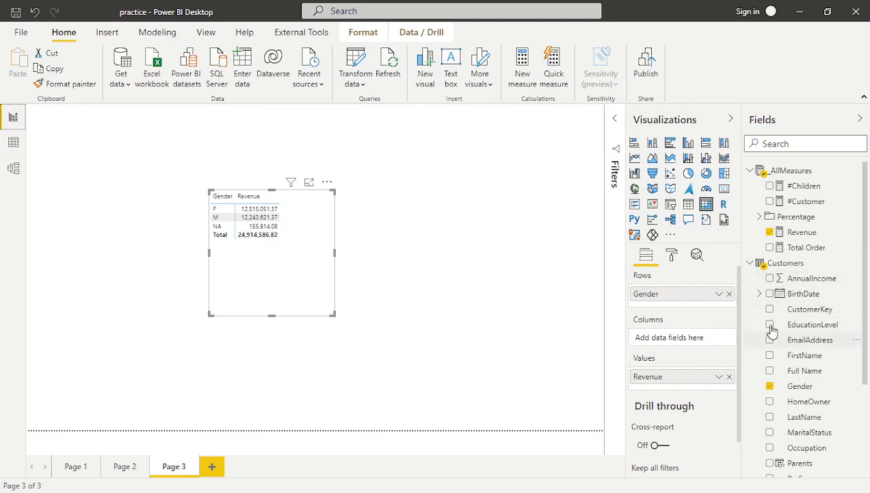
{"action": "left_click", "coordinate": [729, 294]}
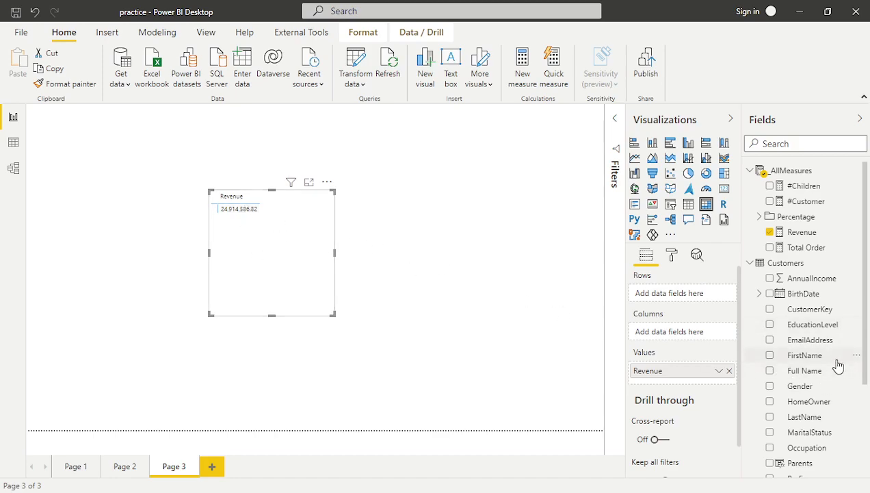
{"action": "left_click", "coordinate": [750, 264]}
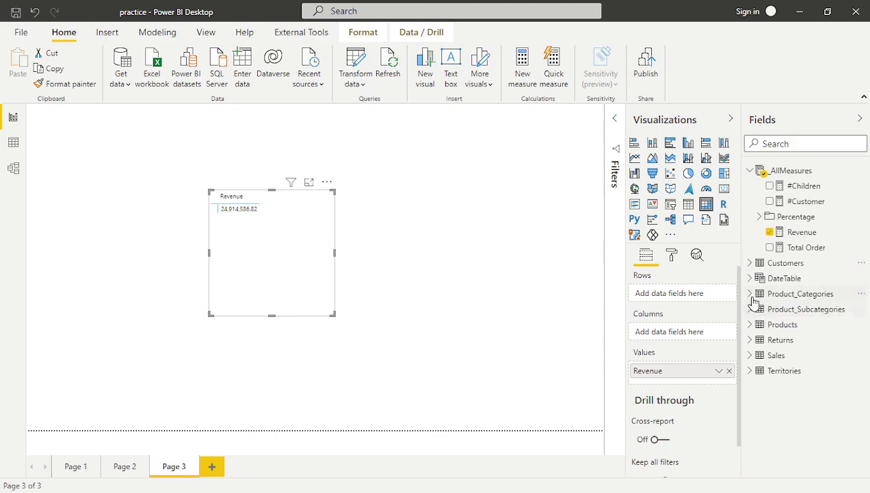
{"action": "left_click", "coordinate": [750, 294]}
{"action": "left_click_drag", "start_coordinate": [806, 309], "coordinate": [686, 303]}
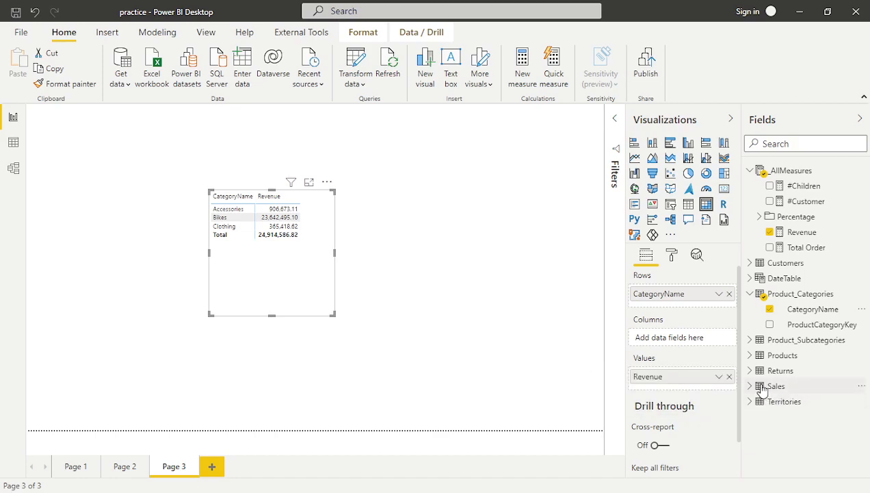
Add a slicer on the Customers table's Gender field beside the matrix and narrow it so it clears the matrix.
{"action": "left_click", "coordinate": [749, 263]}
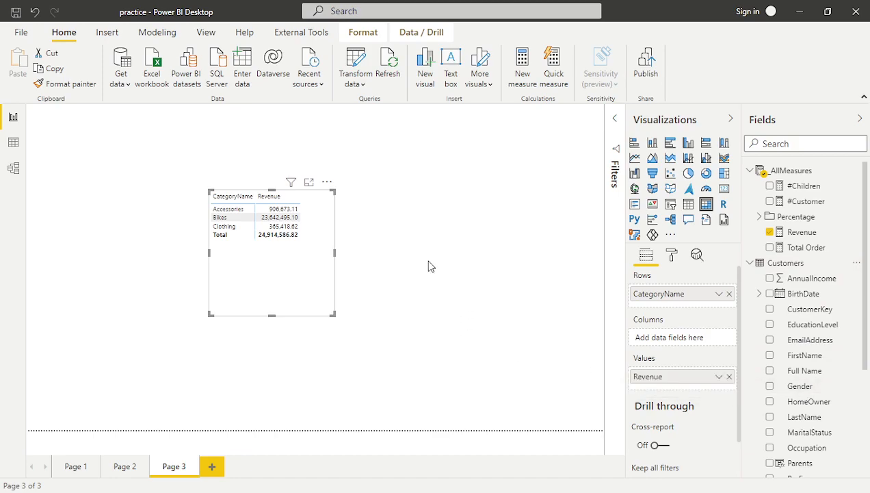
{"action": "left_click", "coordinate": [671, 204]}
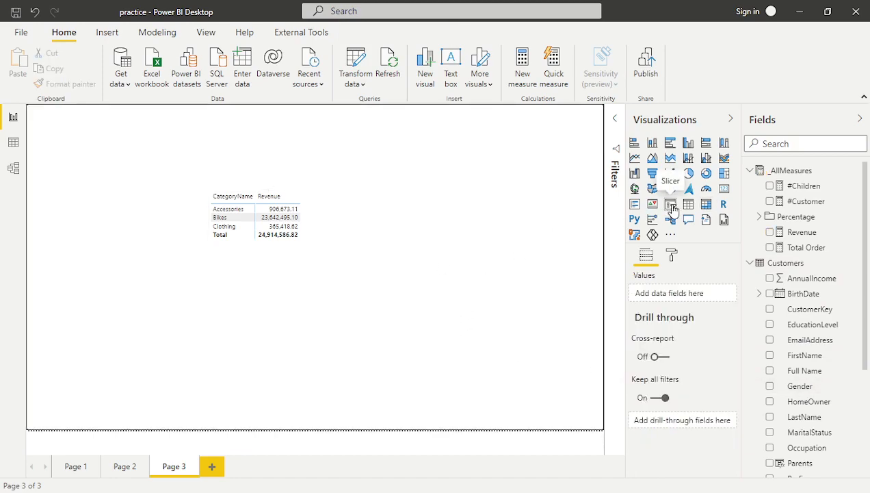
{"action": "left_click", "coordinate": [796, 387]}
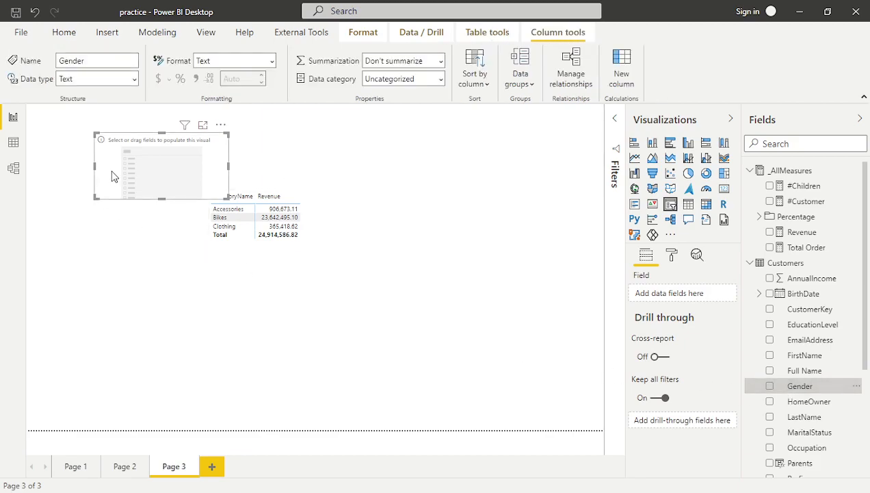
{"action": "left_click_drag", "start_coordinate": [787, 388], "coordinate": [669, 316]}
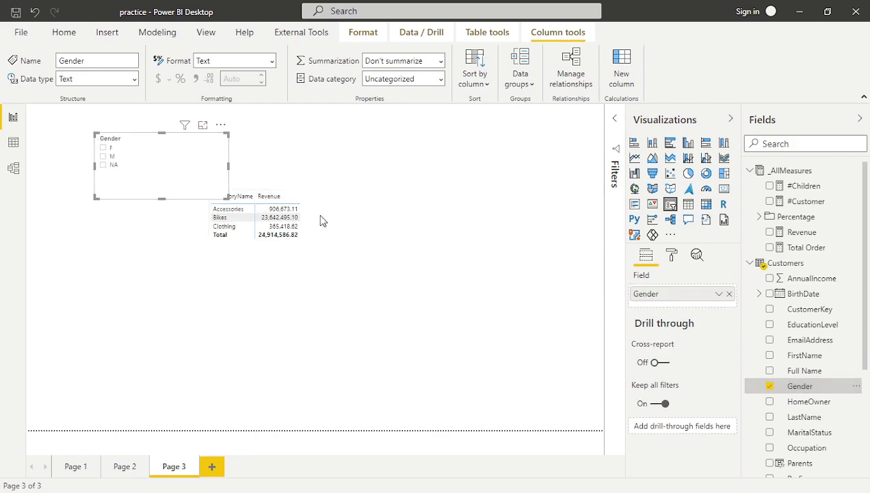
{"action": "left_click_drag", "start_coordinate": [229, 166], "coordinate": [173, 169]}
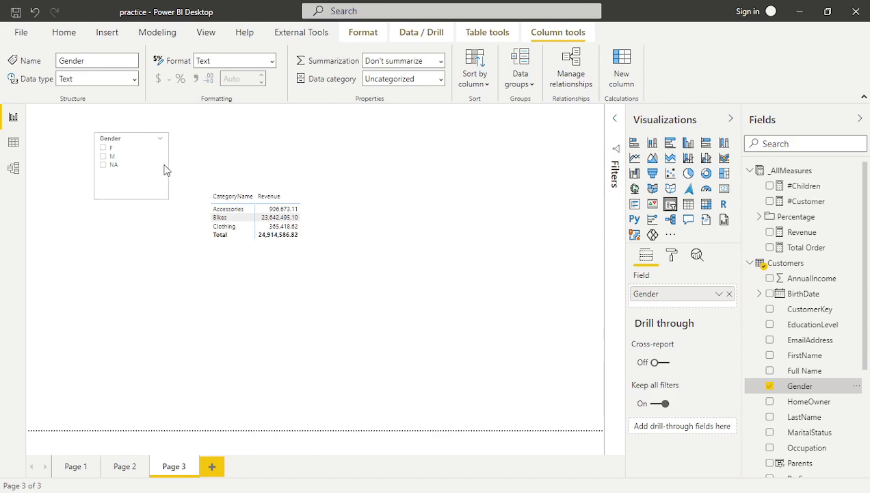
{"action": "left_click", "coordinate": [113, 152]}
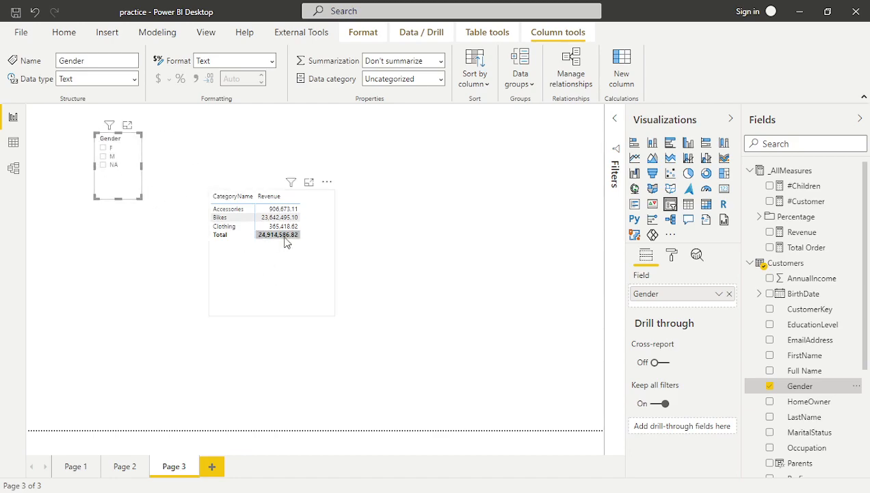
Filter the matrix by gender F, M and NA in turn, leave F selected, and switch to the DAX measures slideshow.
{"action": "left_click", "coordinate": [104, 150]}
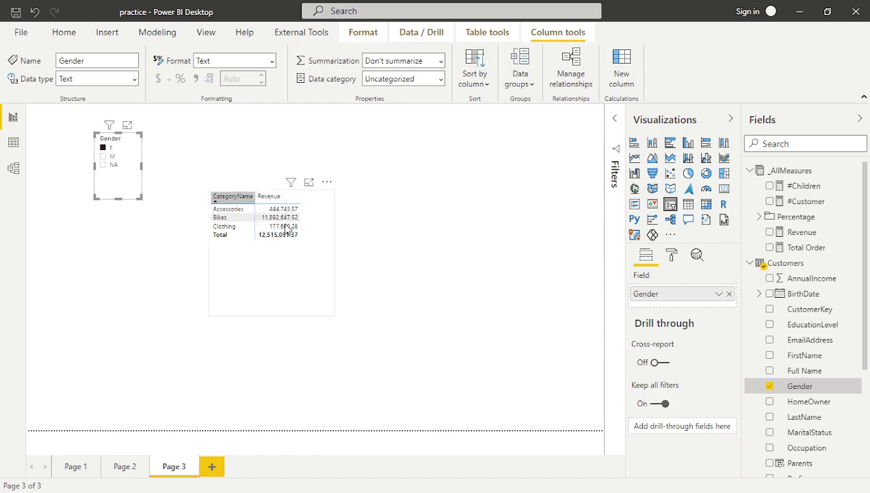
{"action": "left_click", "coordinate": [104, 157]}
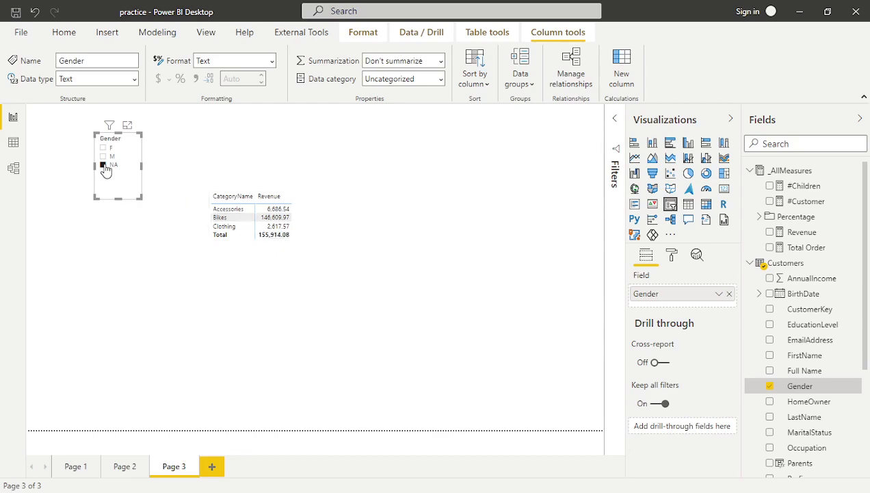
{"action": "left_click", "coordinate": [105, 148]}
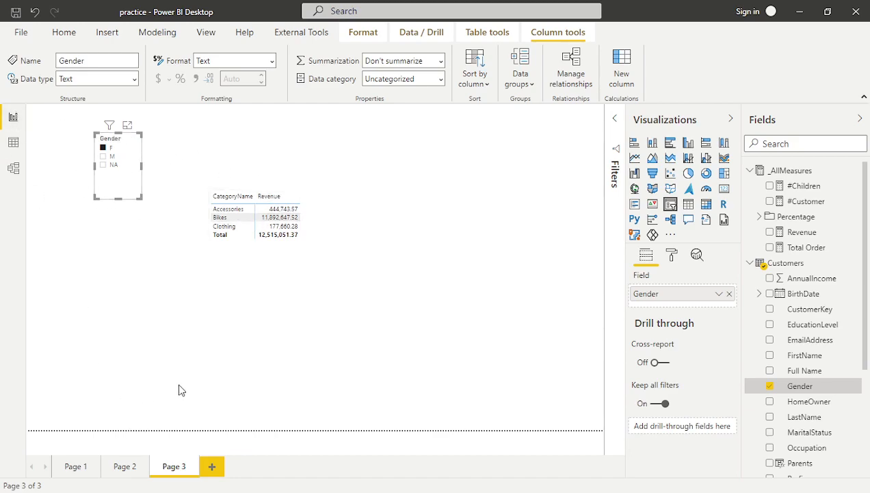
{"action": "key", "text": "alt+Tab"}
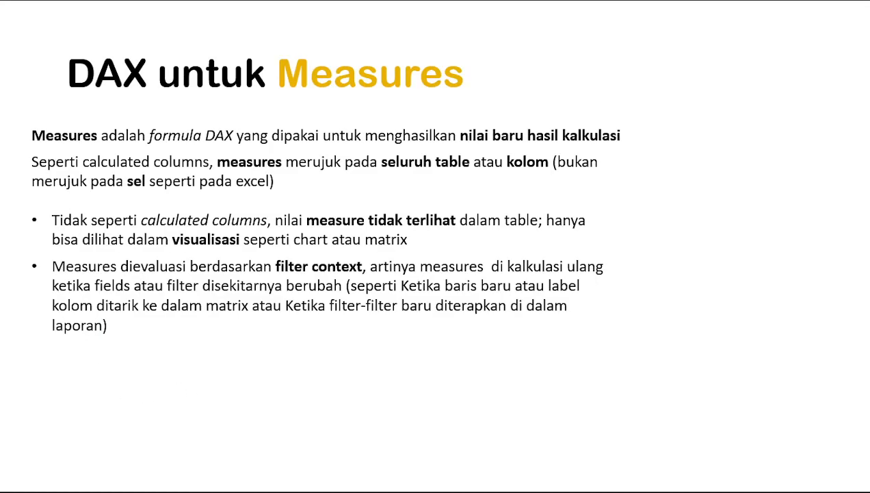